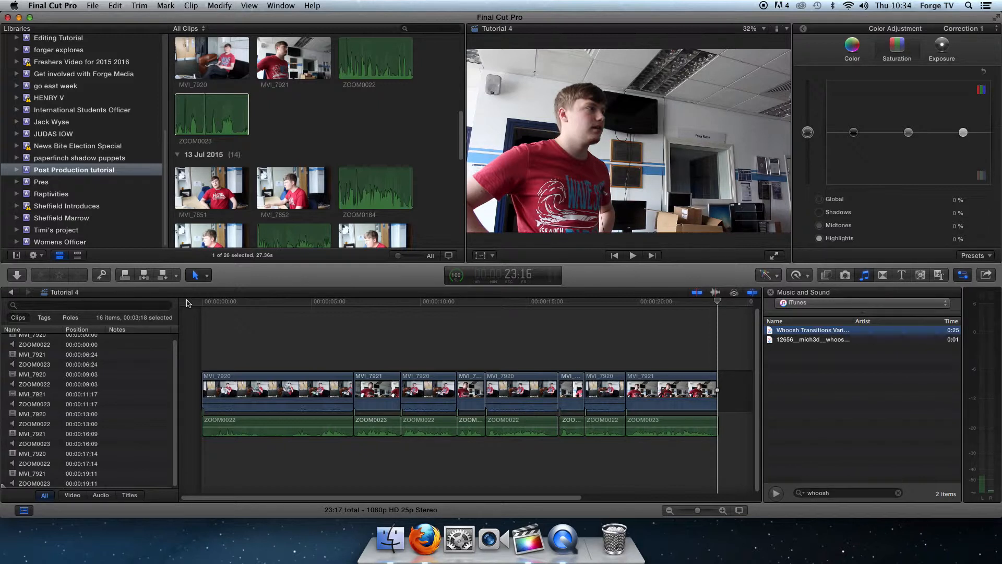
Step: Play back the first cuts between MVI_7920 and MVI_7921 to check how picture and audio change over
click(723, 511)
click(724, 512)
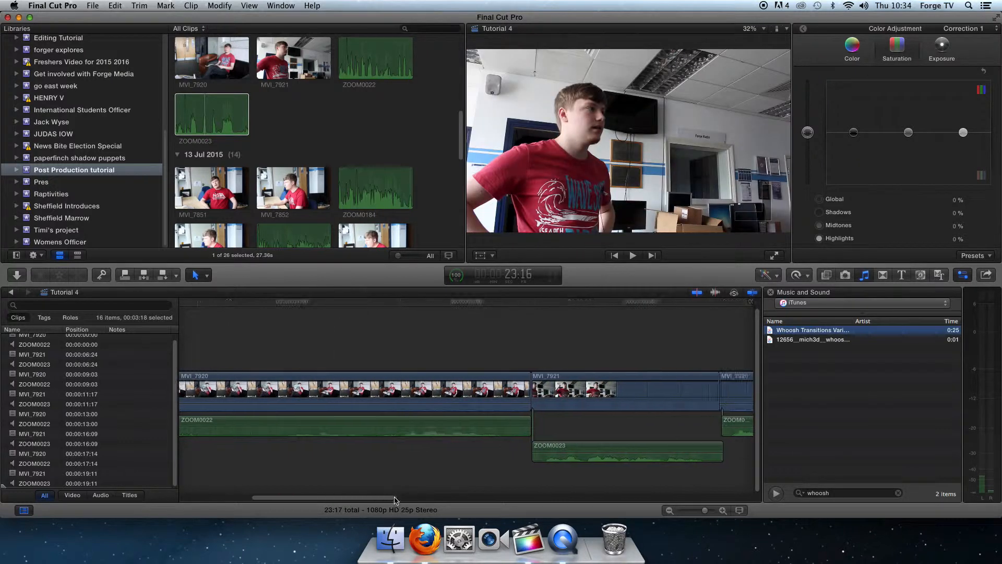
click(527, 395)
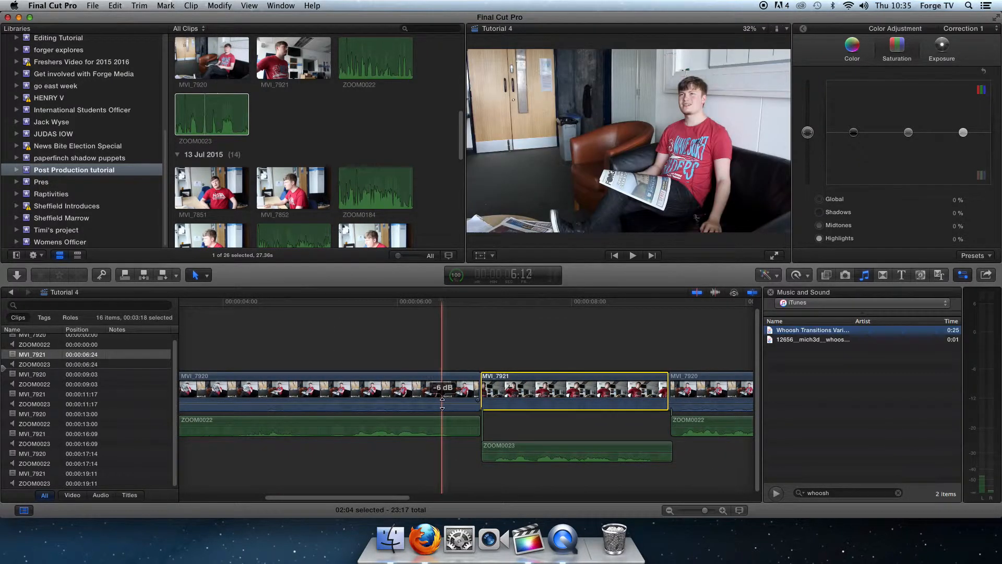
click(343, 378)
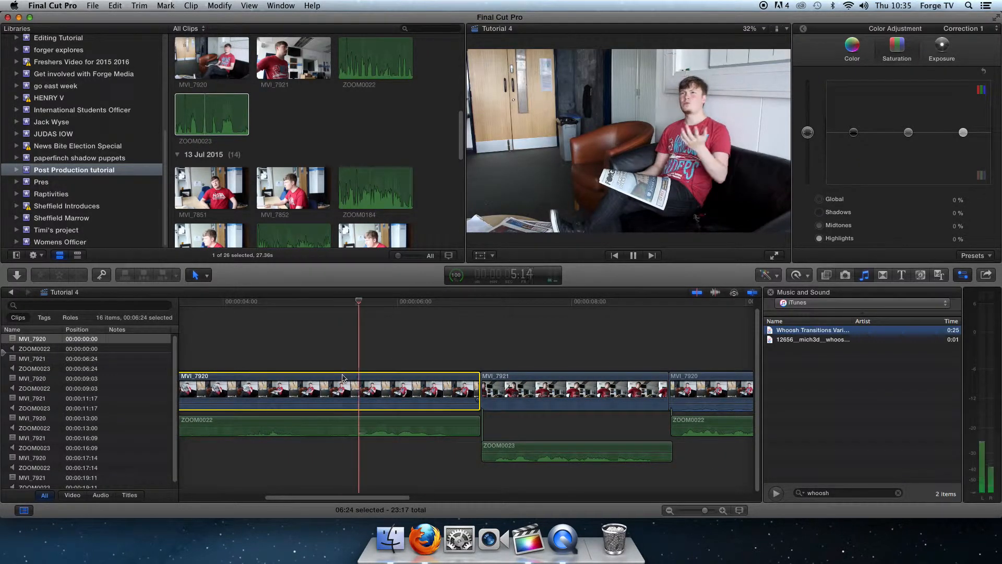
key(space)
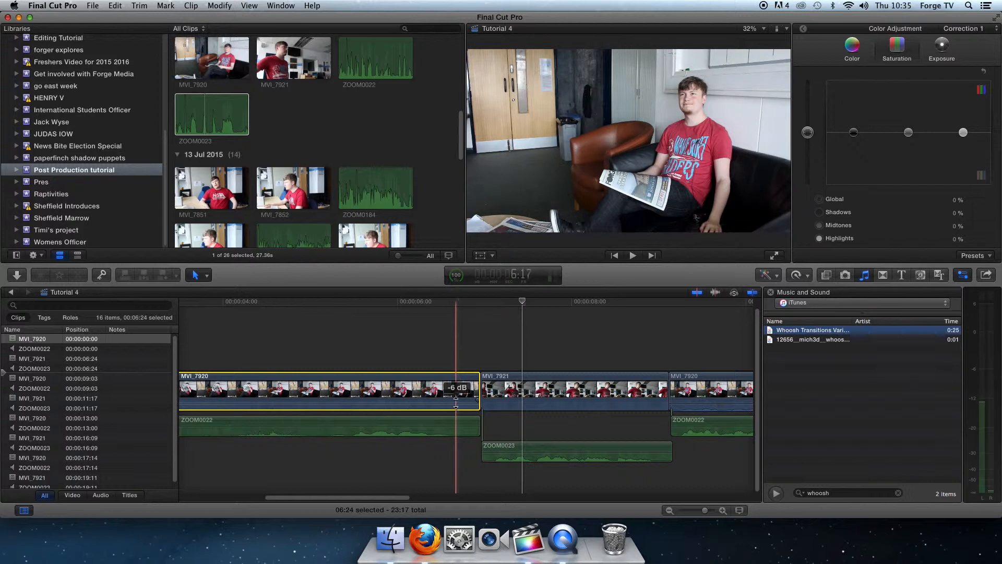
click(372, 348)
key(space)
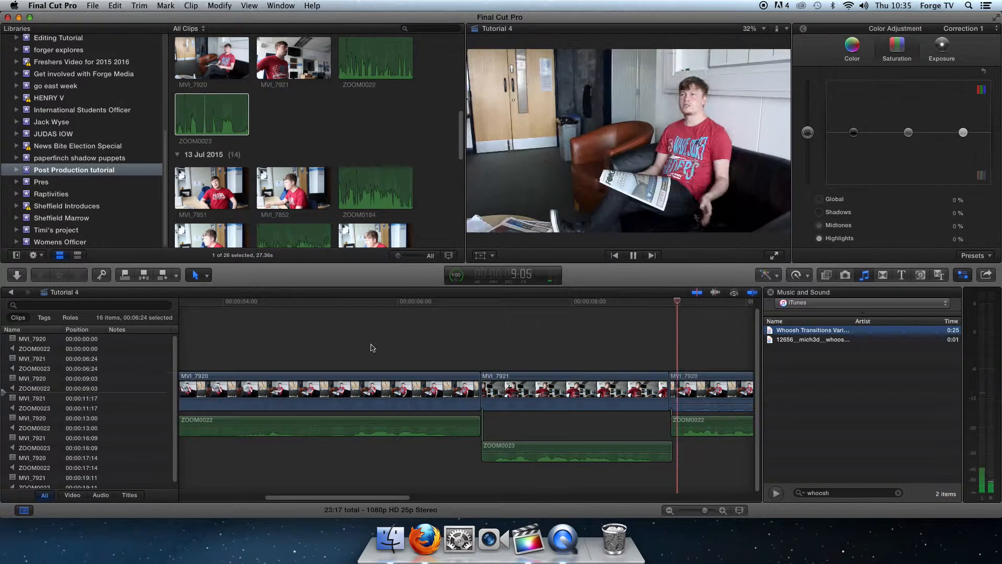
key(space)
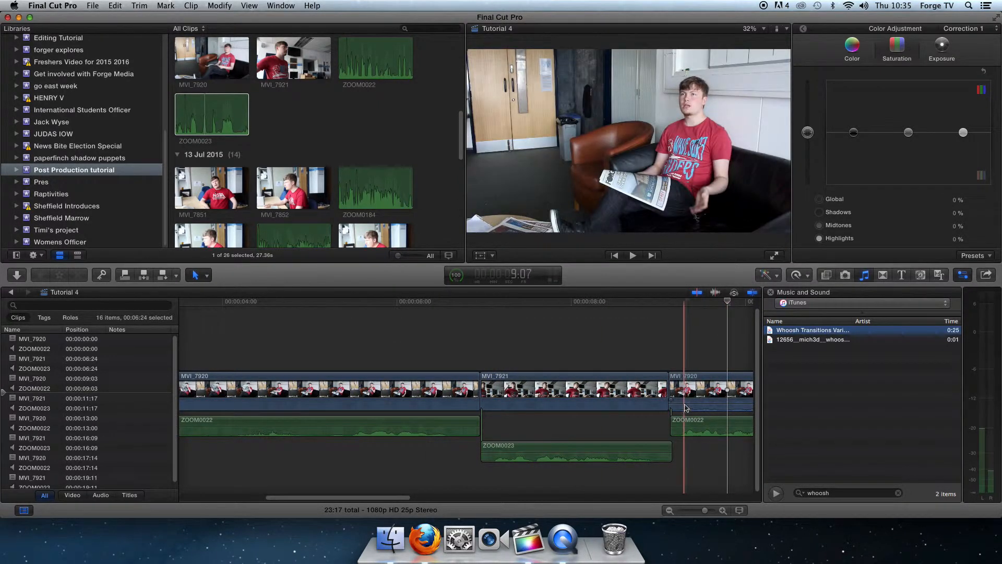
Step: Review the remaining cuts along the timeline and play the sequence to judge how the dialogue flows
scroll(679, 420, right, 10)
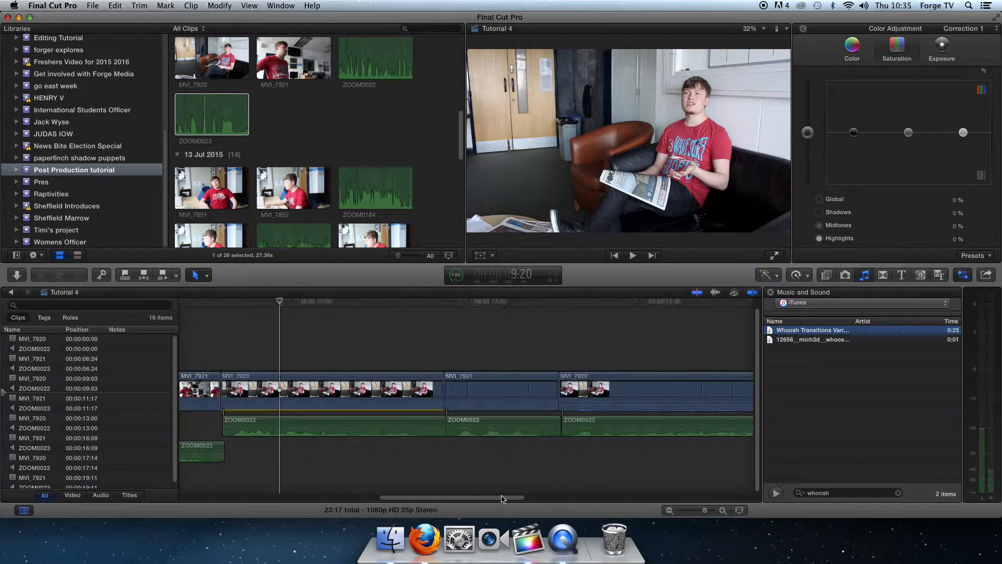
click(522, 409)
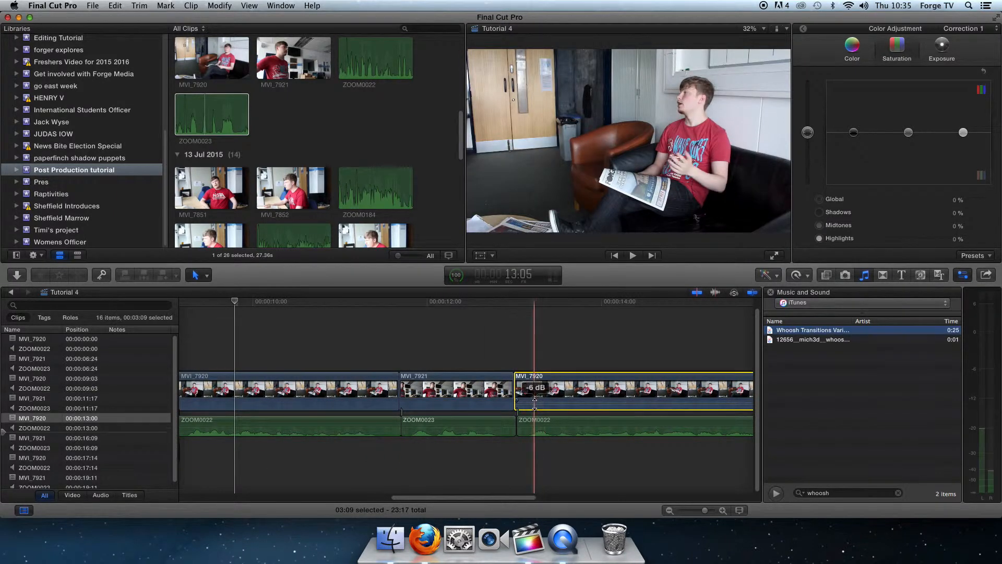
drag(527, 498, 623, 496)
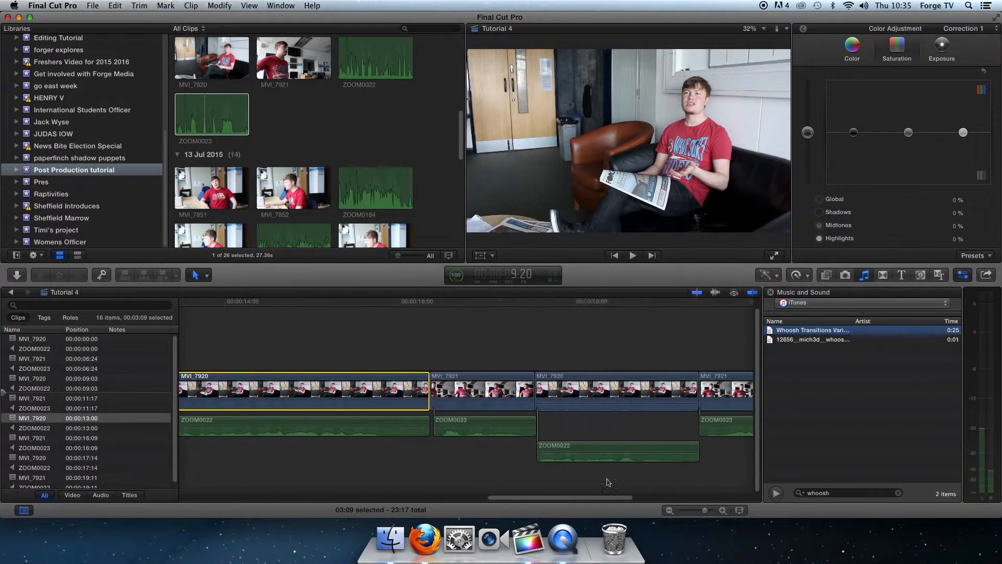
drag(547, 497, 139, 497)
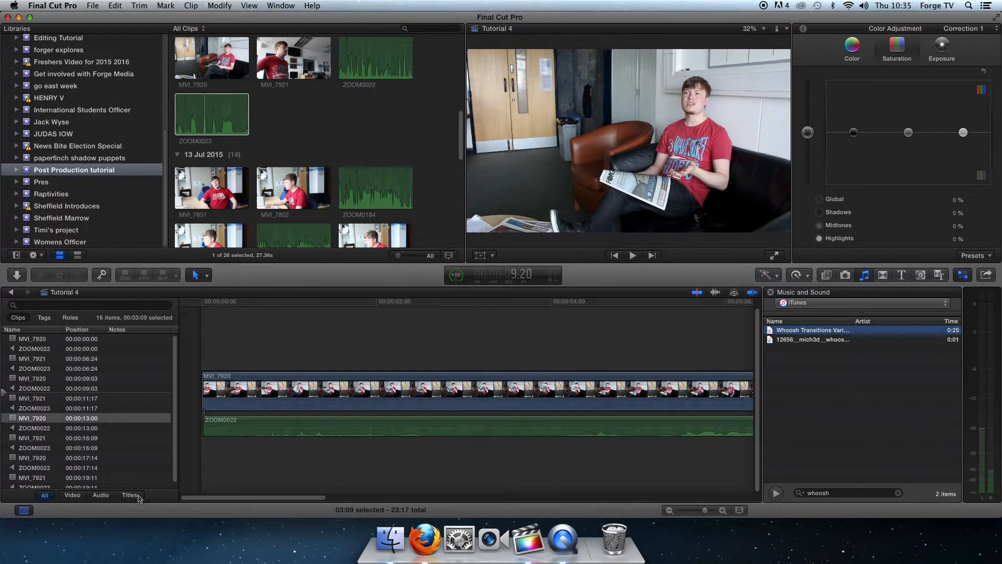
click(669, 511)
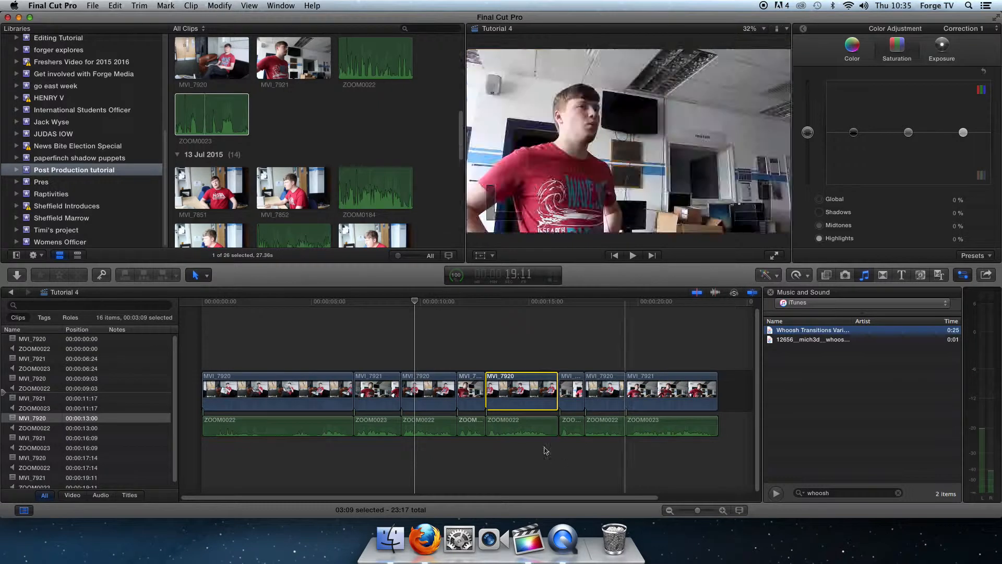
click(342, 347)
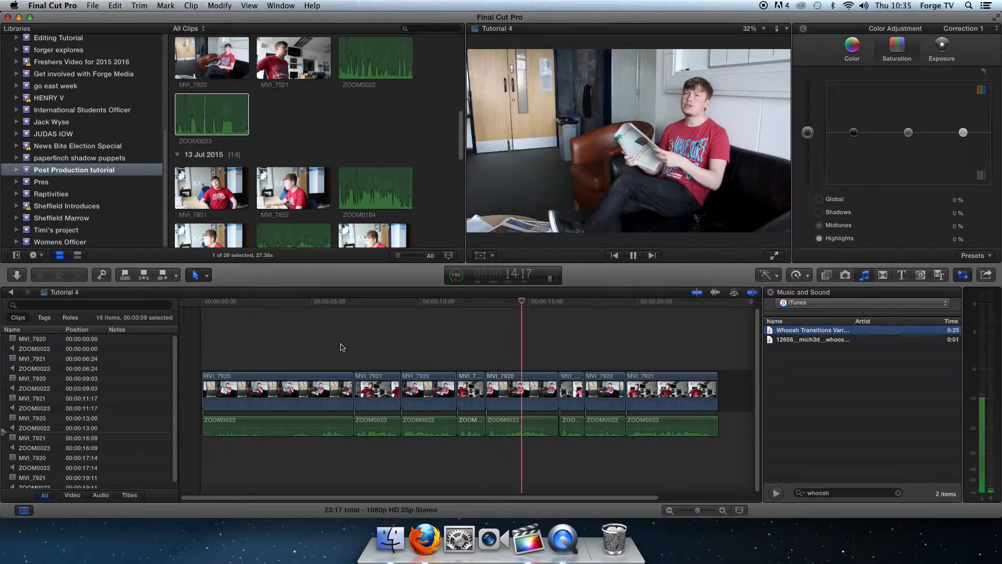
key(space)
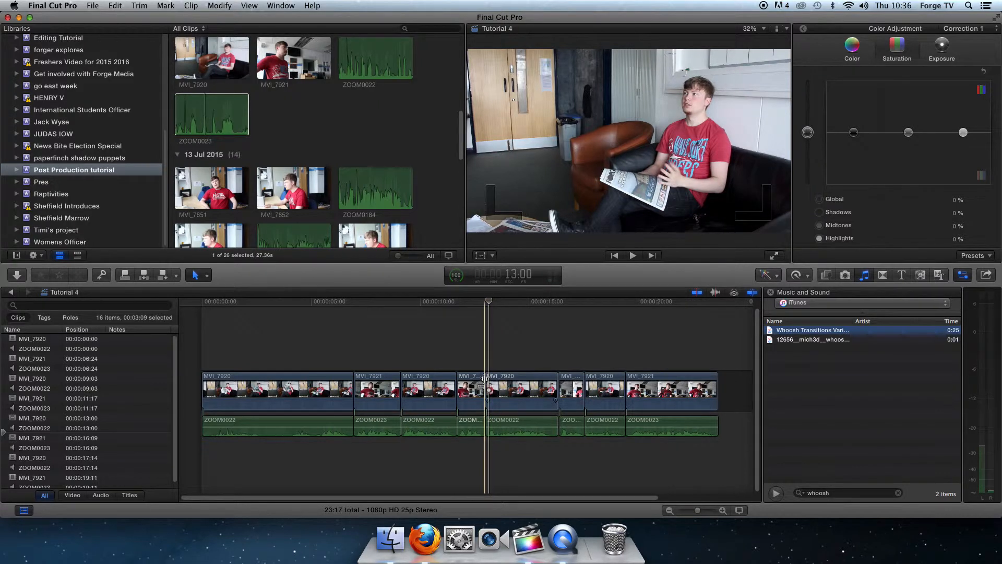
Step: Roll the picture cut between the fourth and fifth video clips to 13:14, over the ZOOM0022 audio, and check the cut
drag(481, 382, 512, 384)
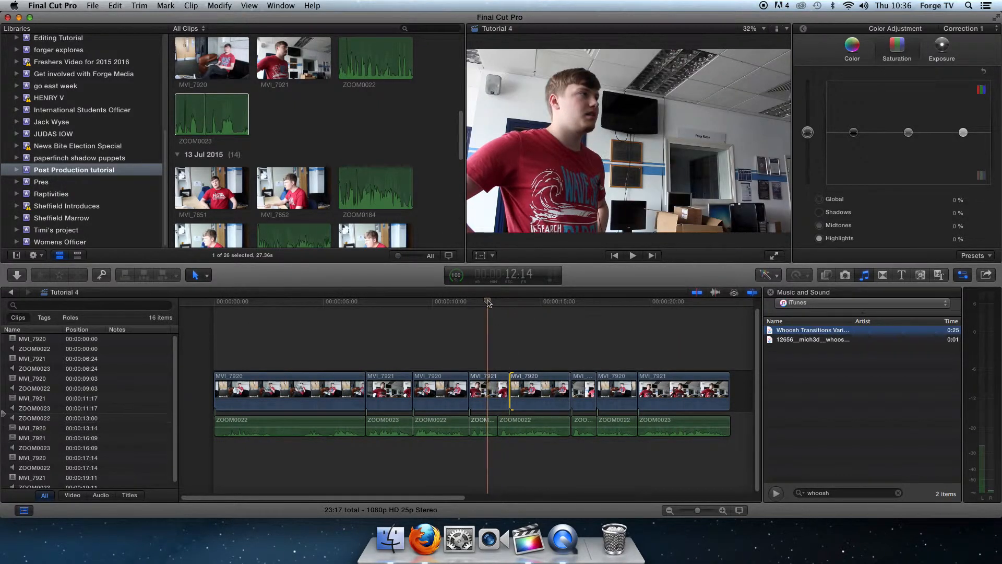
key(space)
key(space)
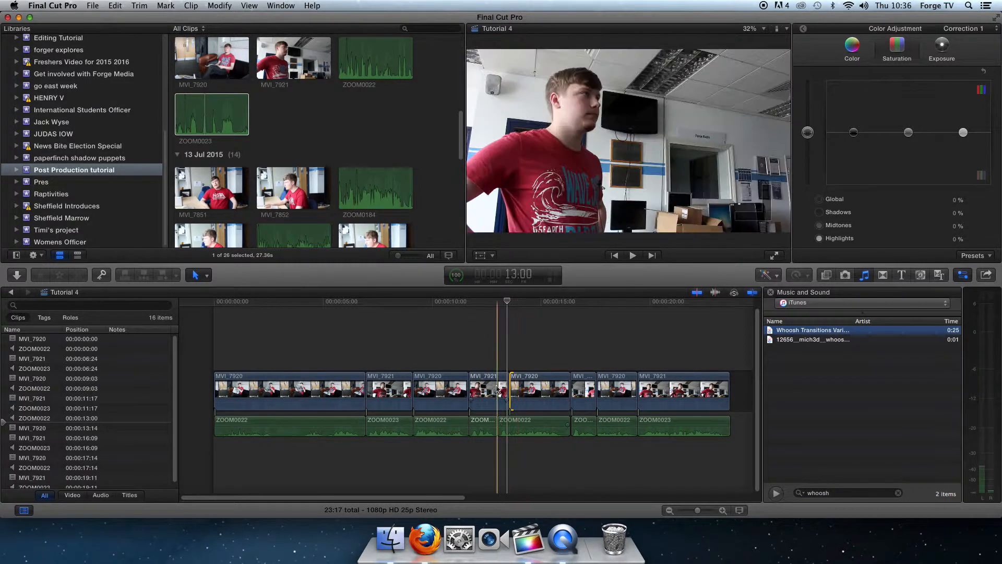
click(722, 511)
click(723, 510)
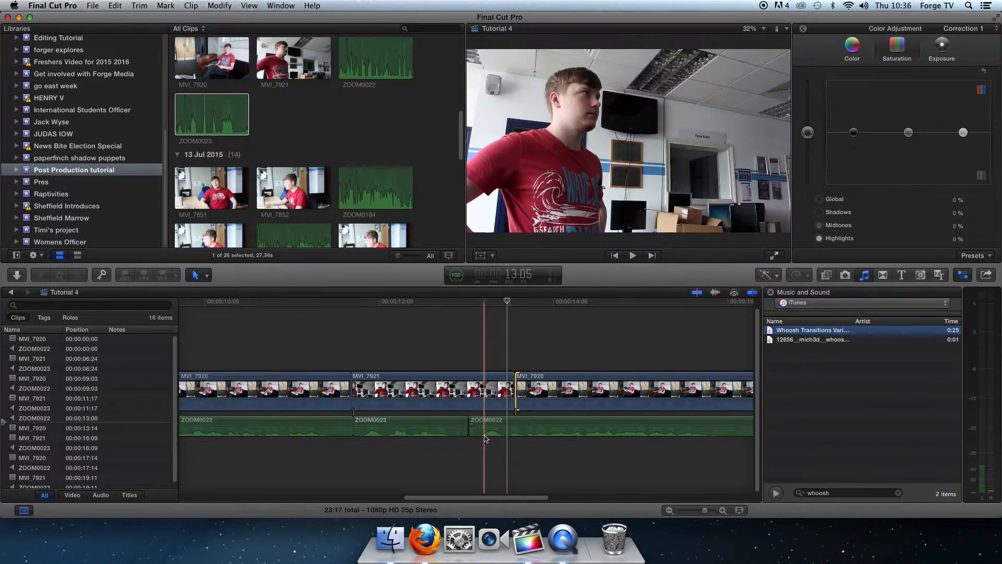
click(484, 438)
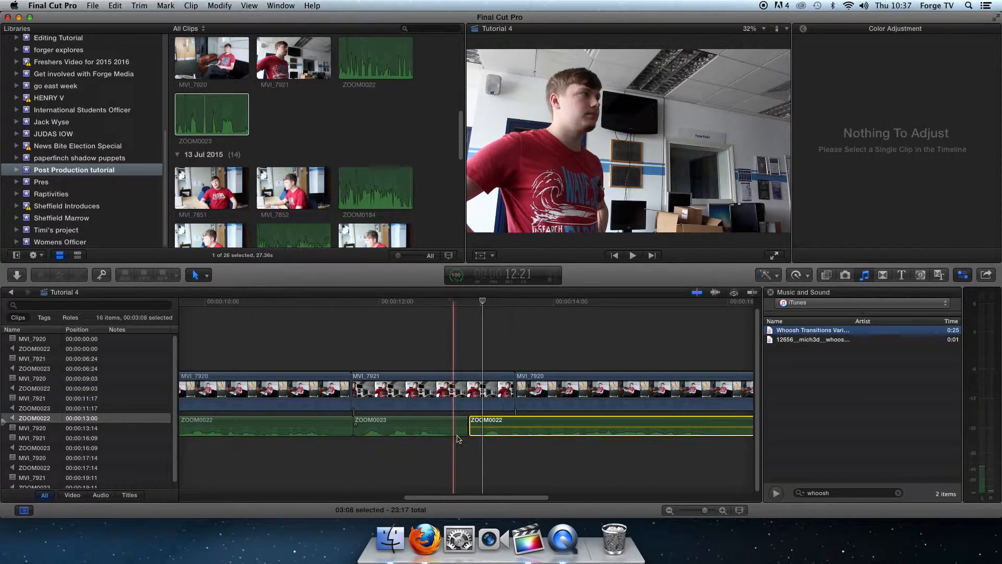
Step: Readjust the cut between the fourth and fifth video clips so MVI_7920 starts at 13:02, and play it back
mouse_move(520, 386)
mouse_down()
mouse_move(555, 387)
mouse_move(509, 387)
mouse_up()
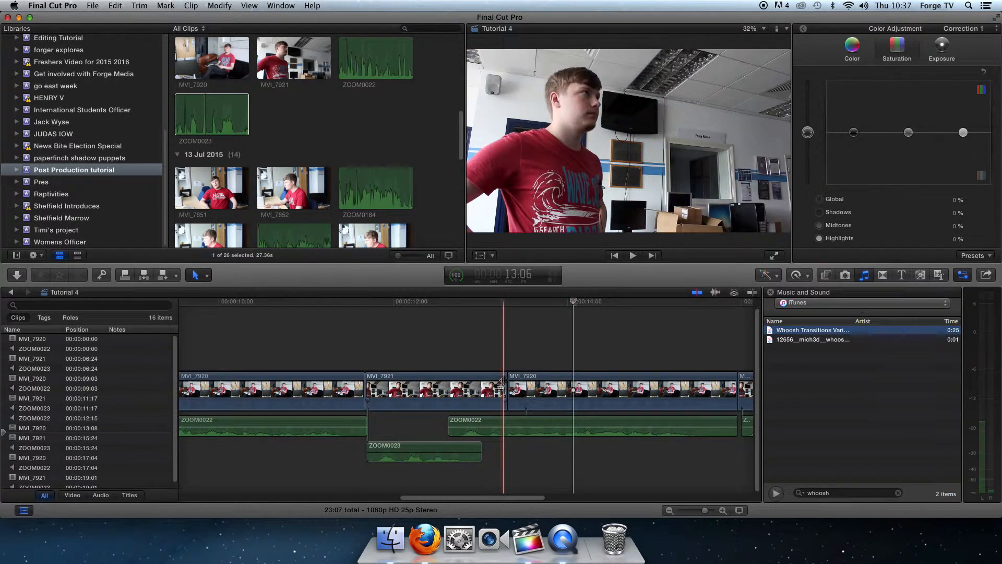
drag(503, 381, 428, 386)
key(space)
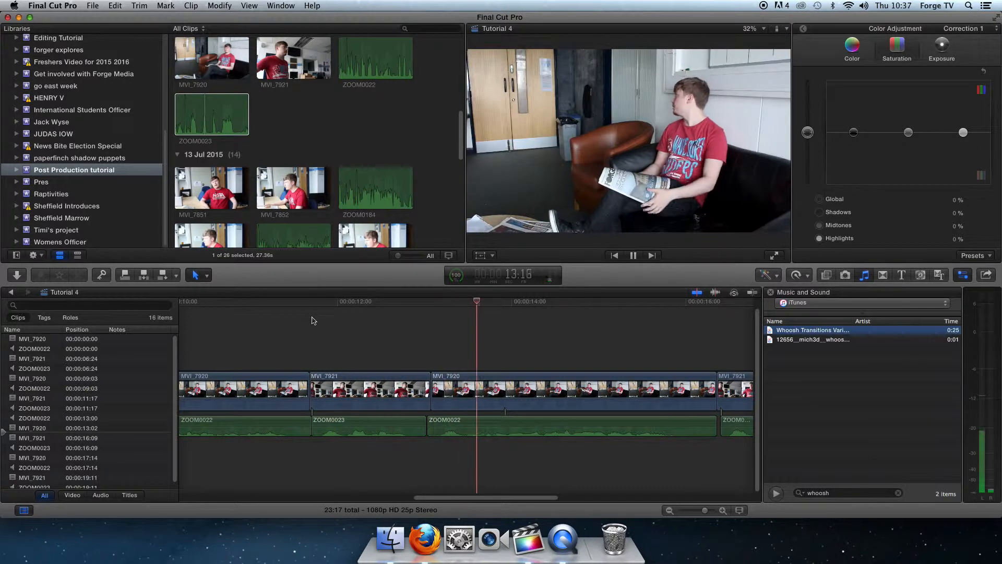
key(space)
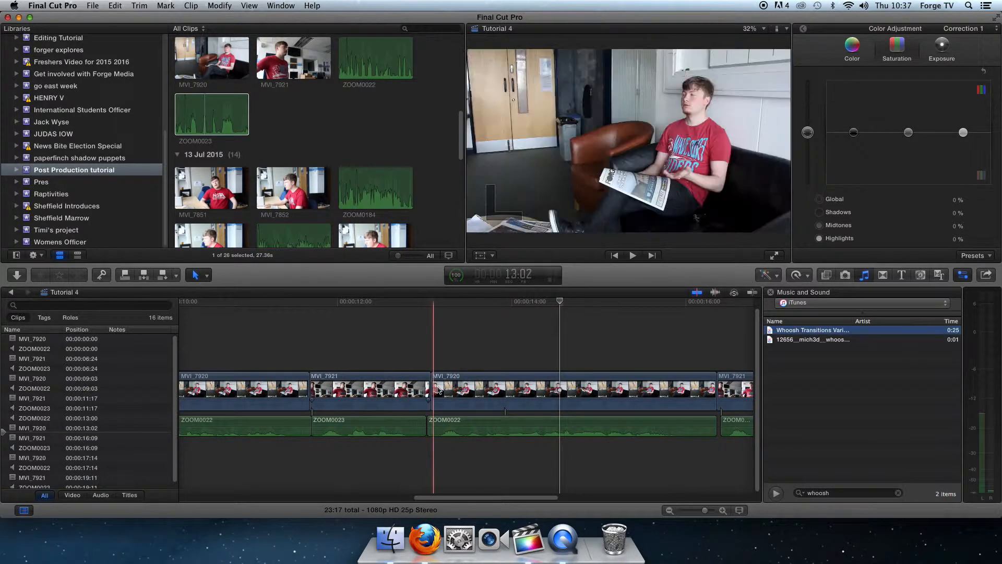
Step: Trim the fifth clip's cut so MVI_7920 starts at 13:08 with its ZOOM0022 audio leading from 12:15, and play it back
drag(435, 386, 462, 386)
drag(469, 387, 508, 387)
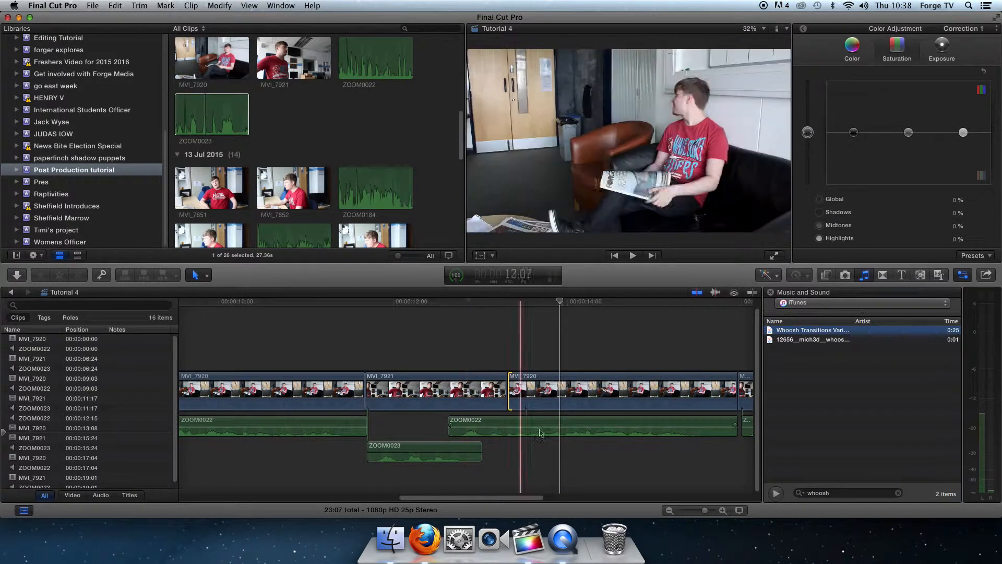
key(space)
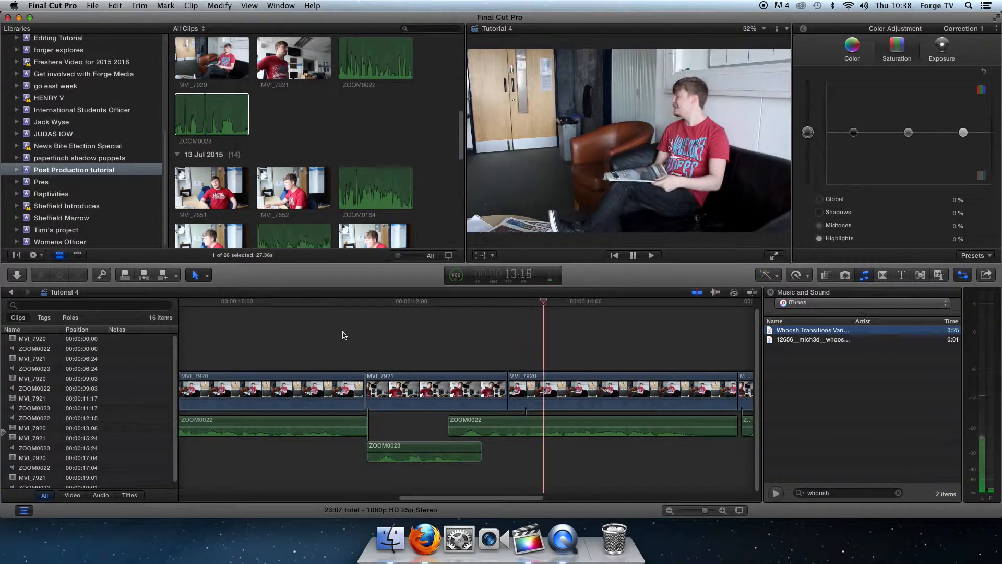
key(space)
Step: Trim the end of the first MVI_7920 clip so MVI_7921 starts at 6:11, and play back the cut
click(670, 510)
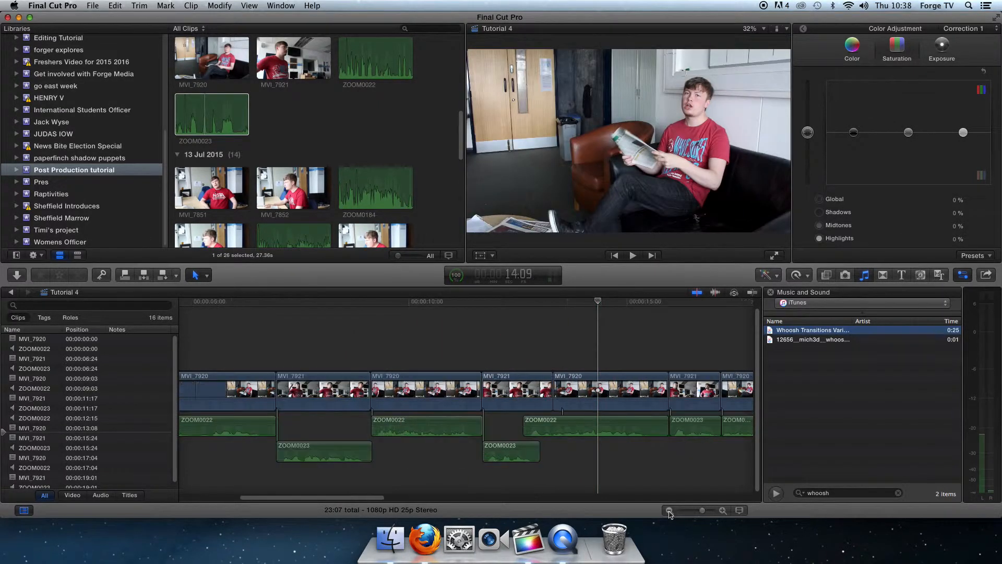
click(670, 510)
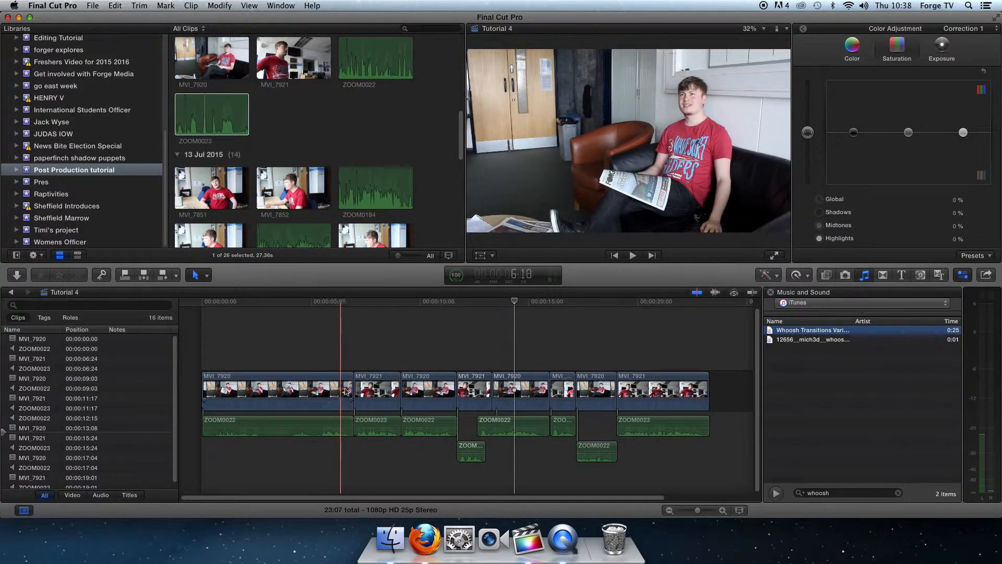
drag(351, 389, 339, 385)
click(322, 341)
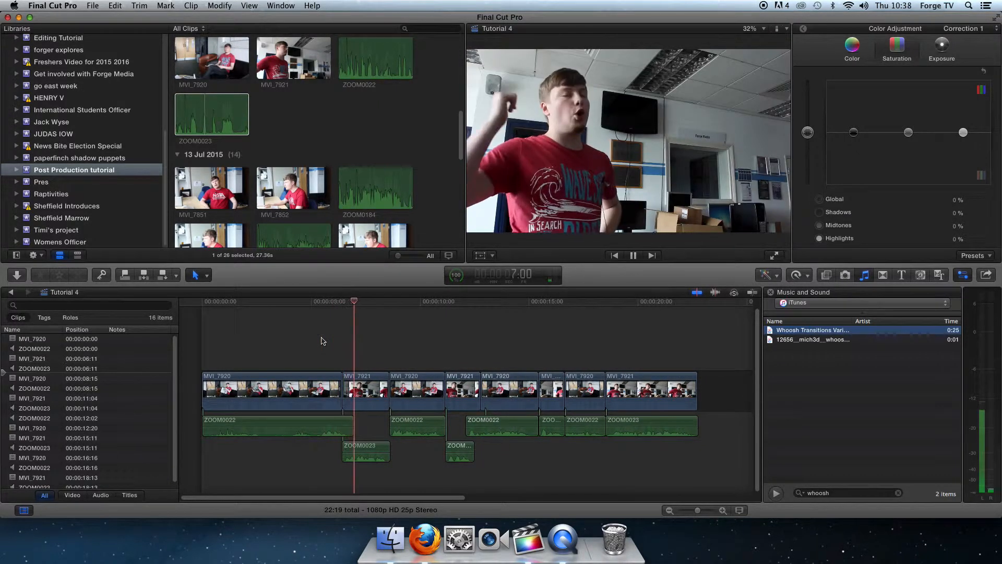
key(space)
Step: Lengthen the first MVI_7920 clip so MVI_7921 starts at 6:22, and play back the cut
drag(342, 385, 347, 385)
click(324, 349)
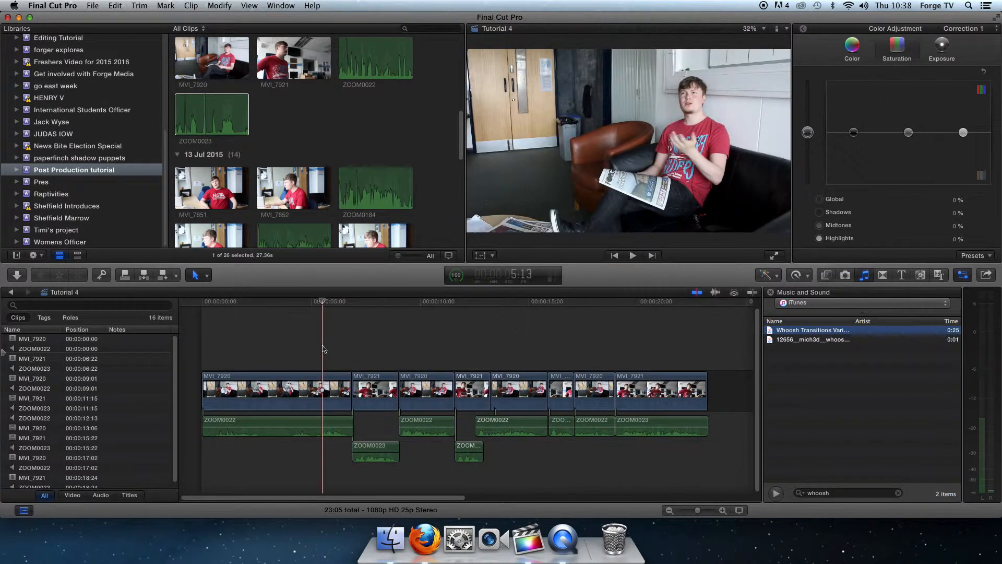
key(space)
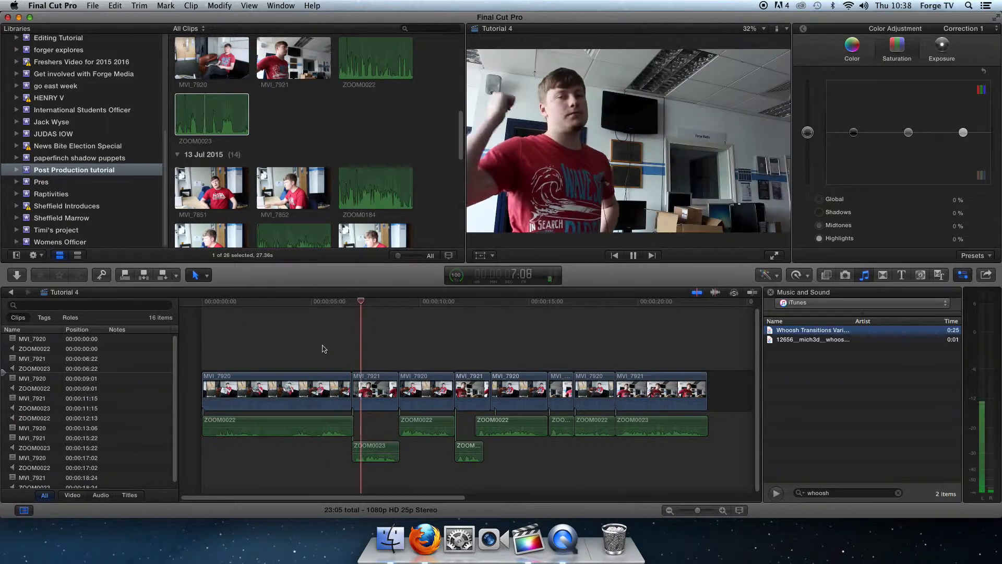
key(space)
Step: Trim the first clip so MVI_7921 starts at 6:06, and trim the next cut so the third clip's ZOOM0022 audio leads from 8:03
drag(352, 381, 332, 385)
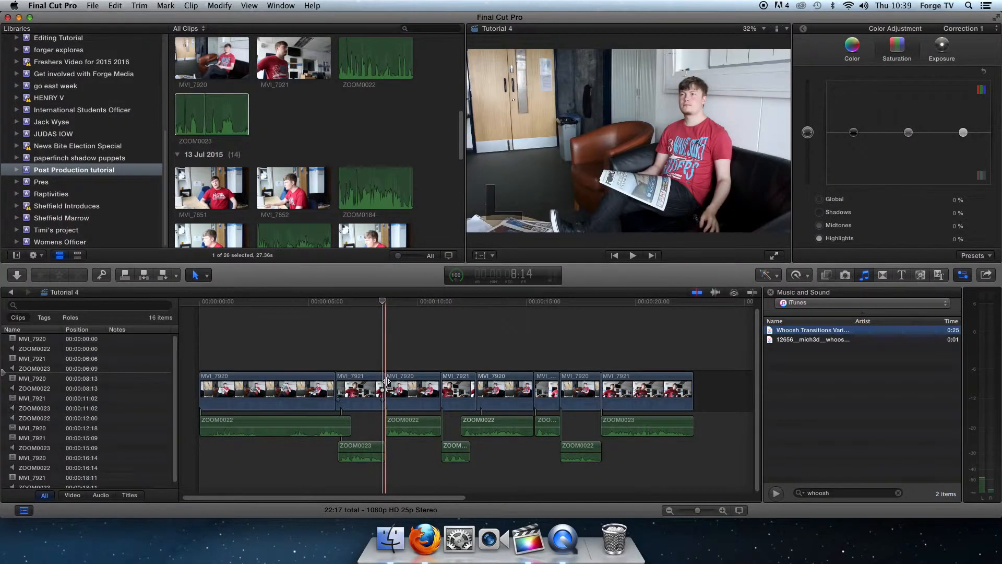
drag(386, 380, 378, 380)
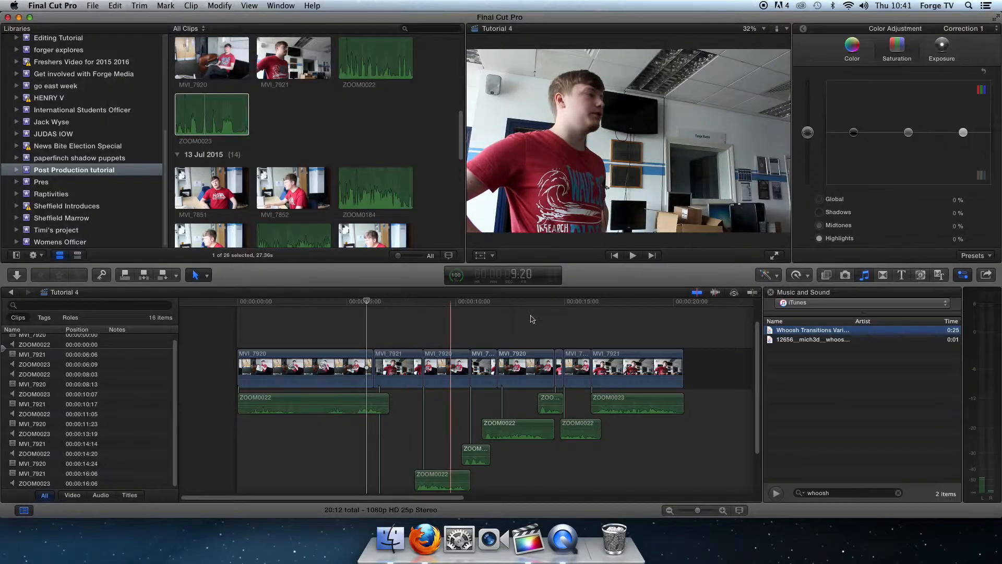
Step: Extend the end of the first ZOOM0022 audio clip further under MVI_7921 and give it a long fade-out
drag(757, 387, 757, 415)
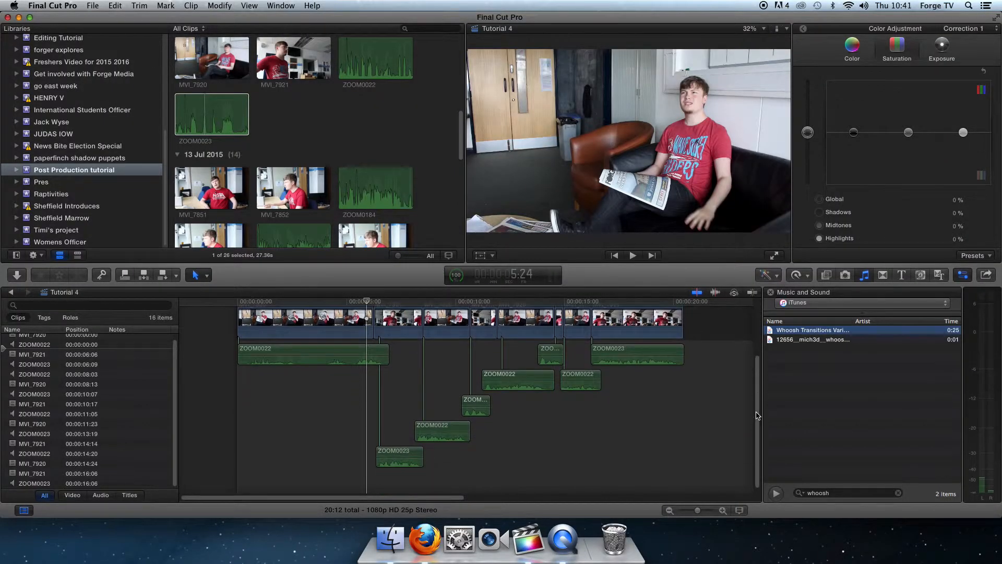
click(723, 510)
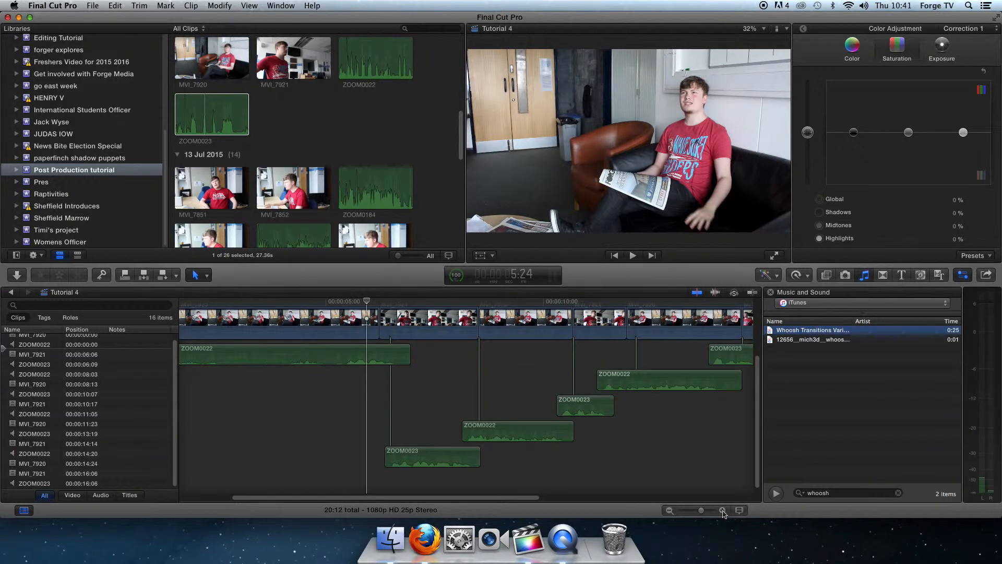
click(724, 511)
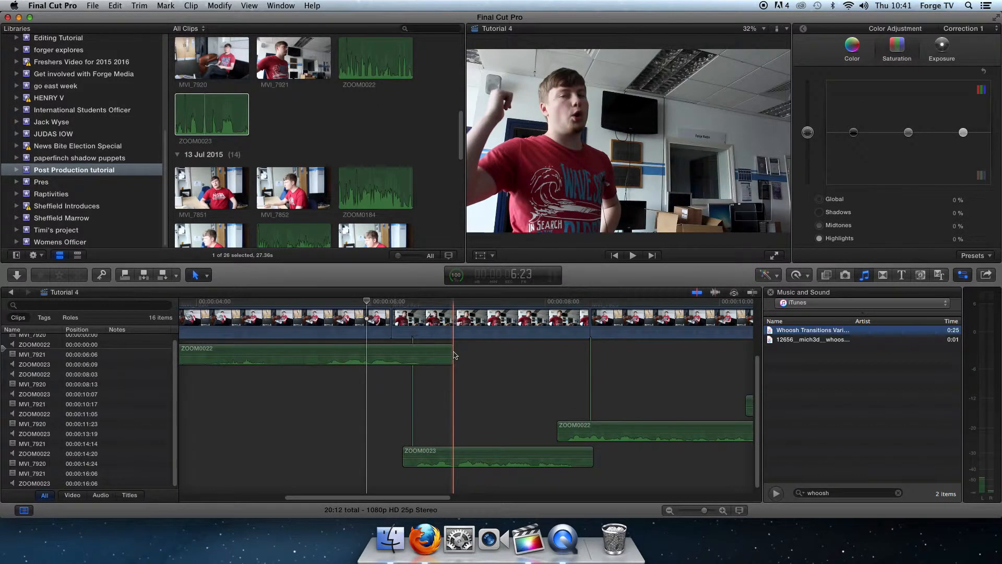
drag(453, 350, 529, 353)
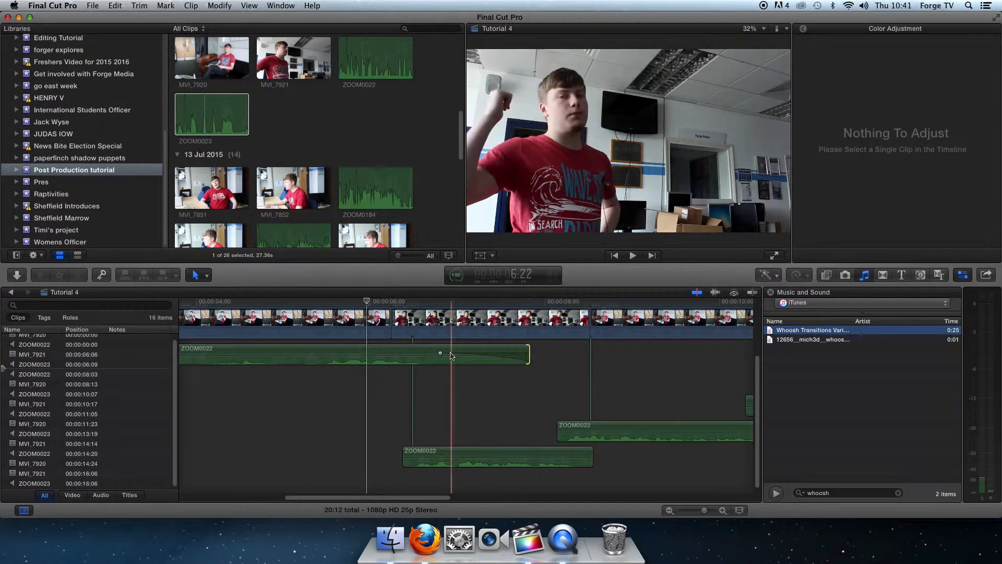
drag(529, 354, 507, 353)
drag(438, 350, 436, 353)
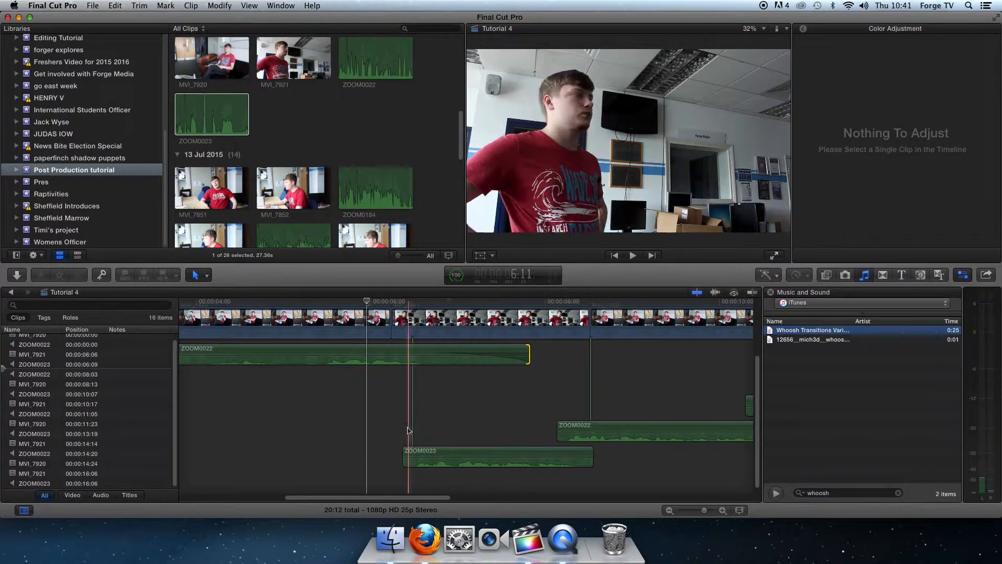
Step: Extend and fade both ends of the first ZOOM0023 from 5:18 and the next ZOOM0022's start from 7:17, and play back the overlap
mouse_move(403, 450)
mouse_down()
mouse_move(350, 450)
mouse_move(411, 455)
mouse_up()
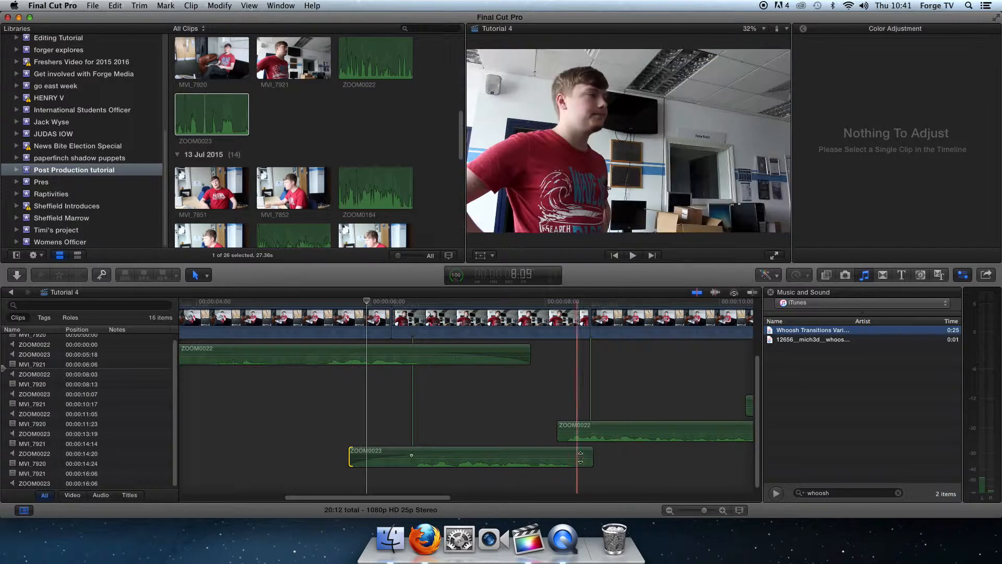
drag(592, 451, 544, 425)
click(554, 430)
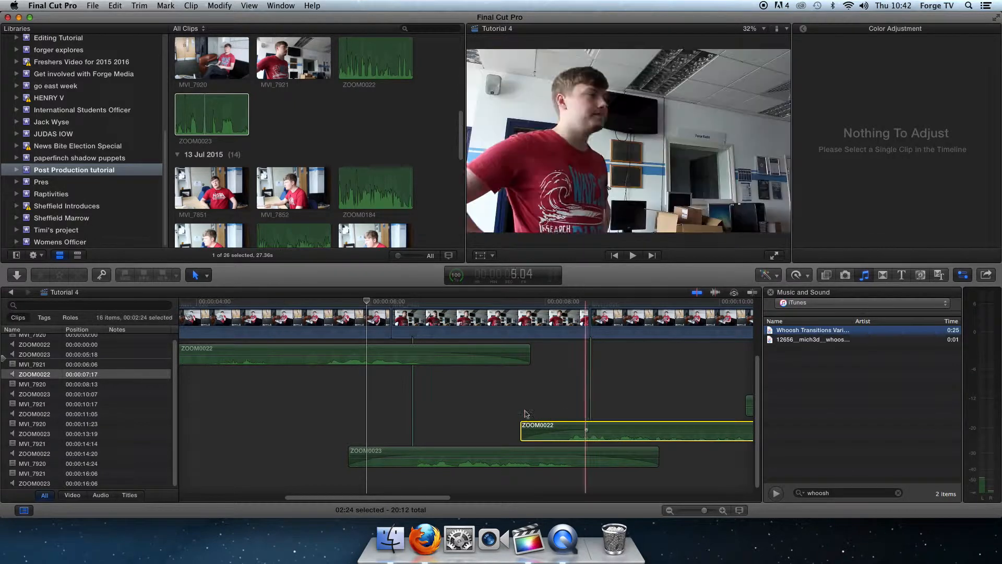
click(324, 323)
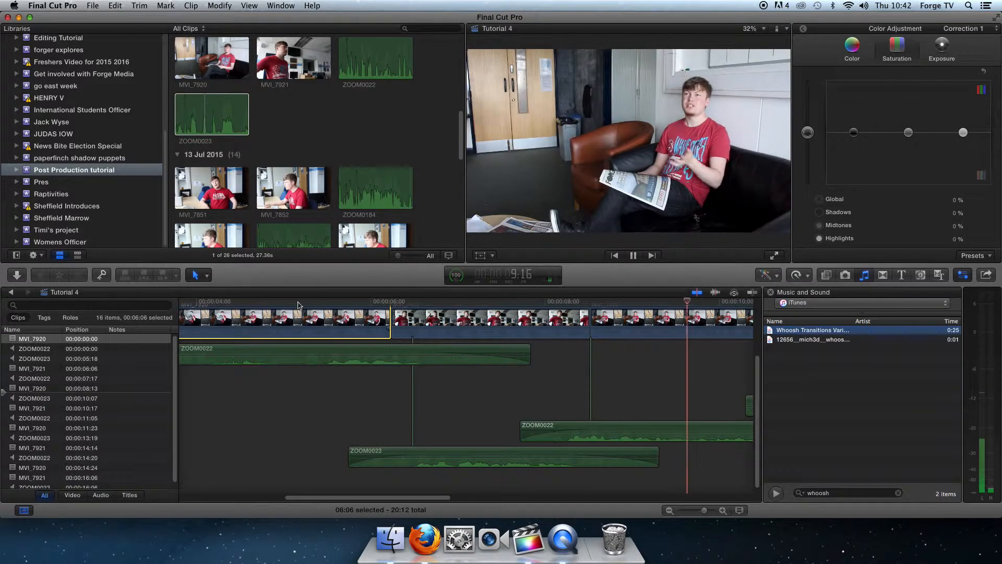
key(space)
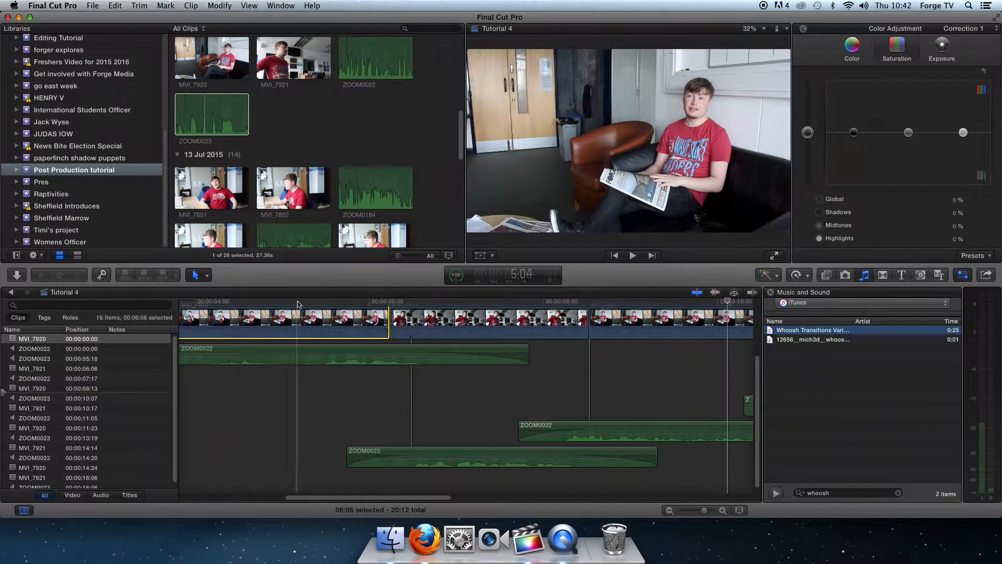